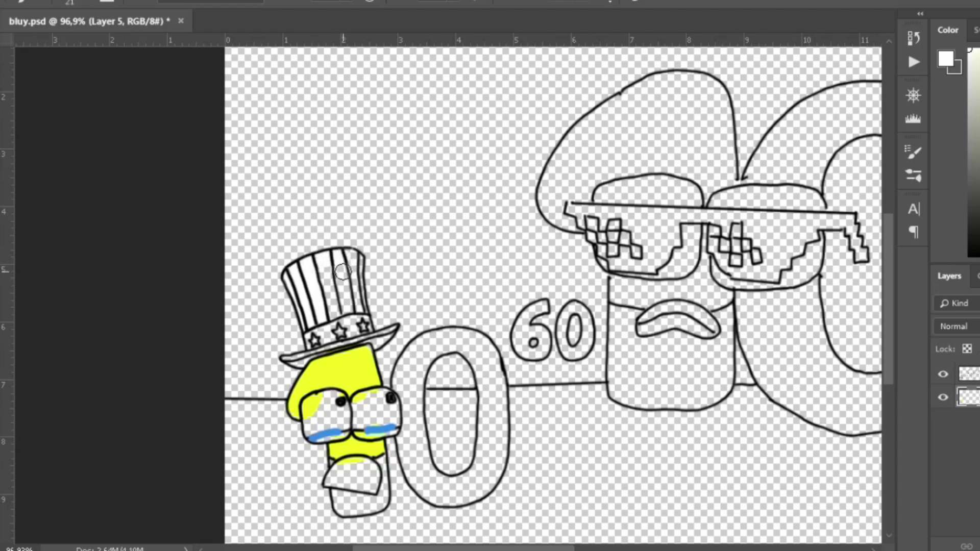
Step: Paint the eyeballs of the small hat-wearing 1 white, leaving the pupils and blue tears intact
{"action": "mouse_move", "coordinate": [332, 399]}
{"action": "left_mouse_down"}
{"action": "mouse_move", "coordinate": [320, 400]}
{"action": "mouse_move", "coordinate": [337, 426]}
{"action": "mouse_move", "coordinate": [344, 410]}
{"action": "left_mouse_up"}
{"action": "left_click_drag", "start_coordinate": [379, 399], "coordinate": [376, 411]}
{"action": "scroll", "coordinate": [380, 411], "scroll_direction": "left", "scroll_amount": 2}
{"action": "mouse_move", "coordinate": [481, 416]}
{"action": "left_mouse_down"}
{"action": "mouse_move", "coordinate": [488, 405]}
{"action": "mouse_move", "coordinate": [471, 395]}
{"action": "left_mouse_up"}
Step: Shade the lower edges of the small 1's tears with dark blue
{"action": "key", "text": "i"}
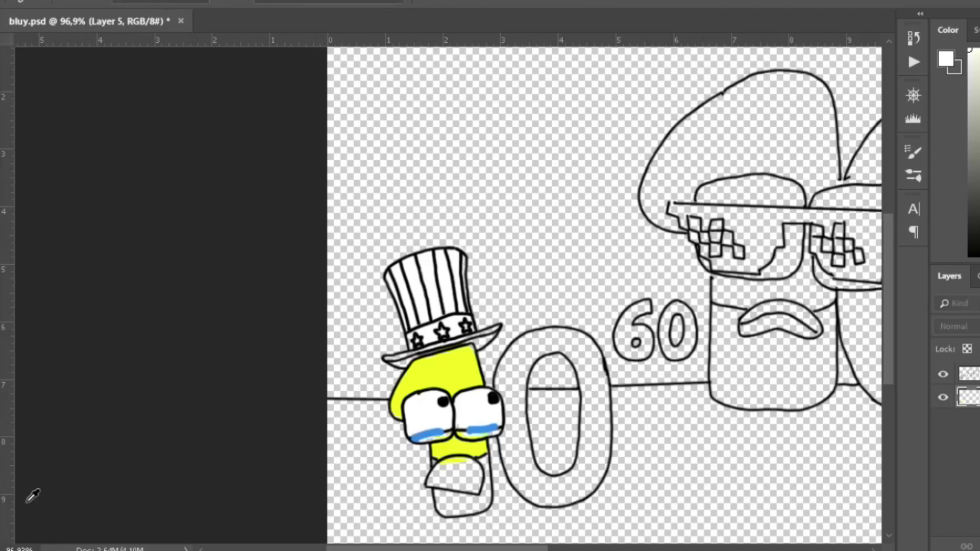
{"action": "left_click", "coordinate": [885, 282]}
{"action": "left_click_drag", "start_coordinate": [420, 440], "coordinate": [498, 431]}
Step: Choose red and fill the lower body of the small 1 around its mouth
{"action": "left_click", "coordinate": [3, 494]}
{"action": "left_click", "coordinate": [925, 279]}
{"action": "left_click", "coordinate": [891, 269]}
{"action": "left_click", "coordinate": [966, 259]}
{"action": "mouse_move", "coordinate": [435, 464]}
{"action": "left_mouse_down"}
{"action": "mouse_move", "coordinate": [440, 501]}
{"action": "mouse_move", "coordinate": [487, 485]}
{"action": "mouse_move", "coordinate": [453, 512]}
{"action": "left_mouse_up"}
{"action": "mouse_move", "coordinate": [484, 459]}
{"action": "left_mouse_down"}
{"action": "mouse_move", "coordinate": [482, 506]}
{"action": "mouse_move", "coordinate": [474, 500]}
{"action": "left_mouse_up"}
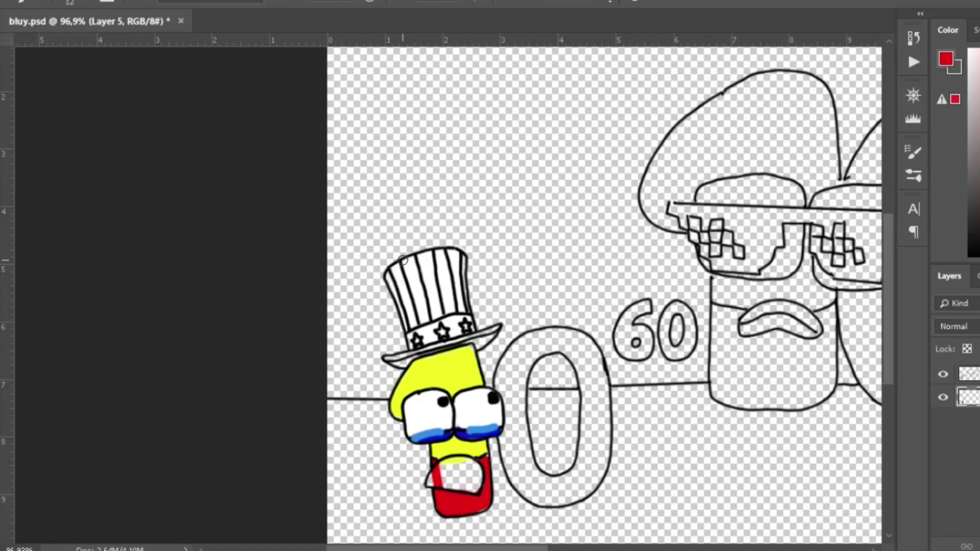
Step: Paint alternating stripes of the top hat red and its brim dark red
{"action": "left_click_drag", "start_coordinate": [403, 261], "coordinate": [414, 321]}
{"action": "left_click_drag", "start_coordinate": [423, 253], "coordinate": [438, 311]}
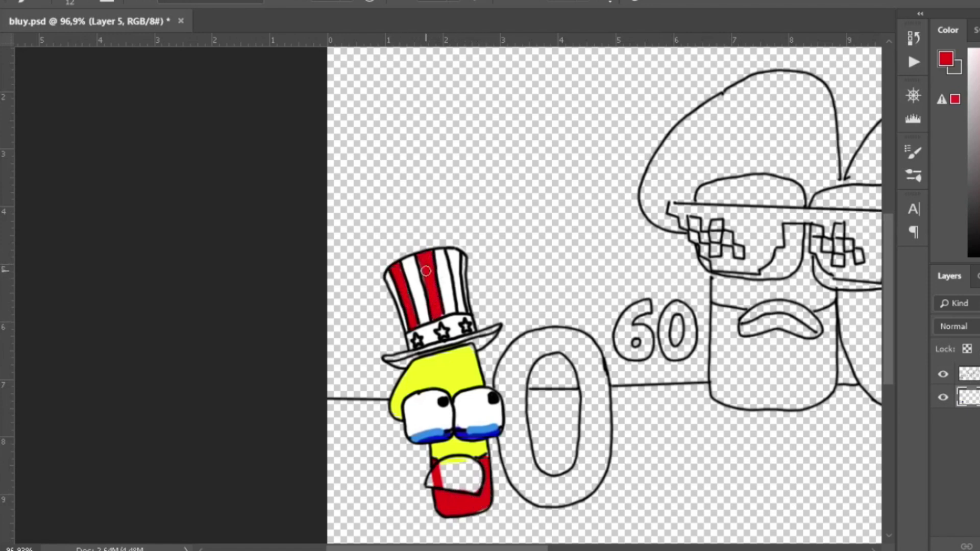
{"action": "left_click_drag", "start_coordinate": [451, 252], "coordinate": [460, 287]}
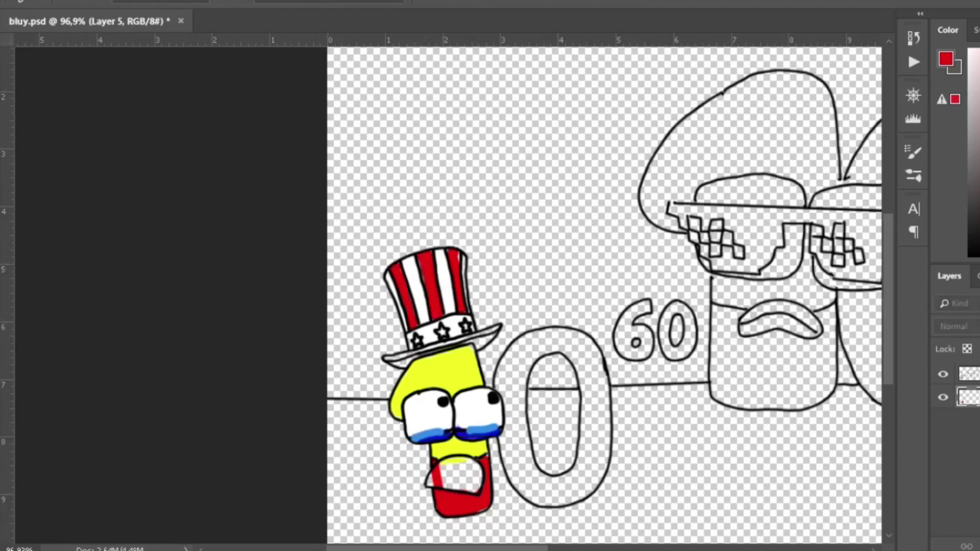
{"action": "left_click_drag", "start_coordinate": [488, 332], "coordinate": [403, 356]}
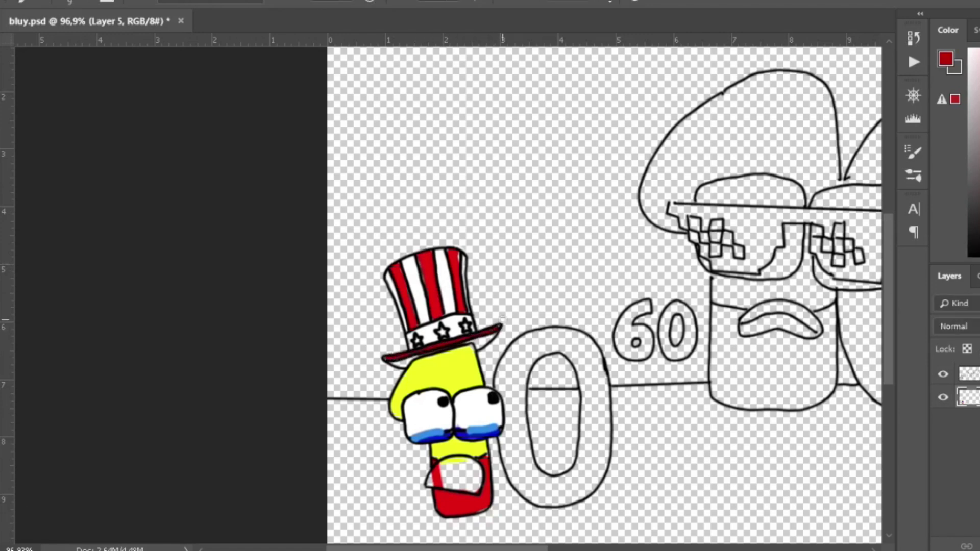
Step: Paint the hat band blue around the white stars
{"action": "left_click", "coordinate": [4, 499]}
{"action": "key", "text": "i"}
{"action": "left_click", "coordinate": [915, 323]}
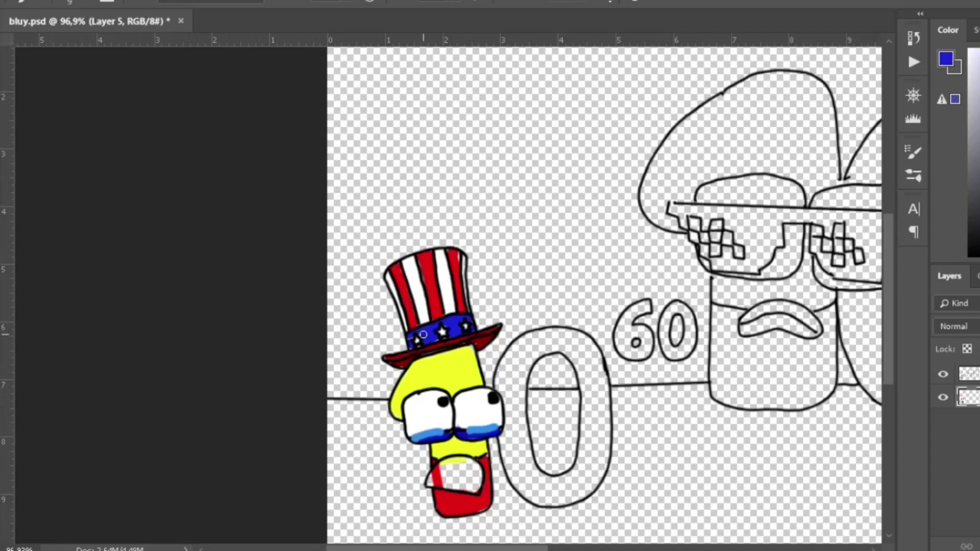
Step: Fill the small 1's mouth with dark grey and add white teeth at its upper and lower edges
{"action": "left_click", "coordinate": [969, 223]}
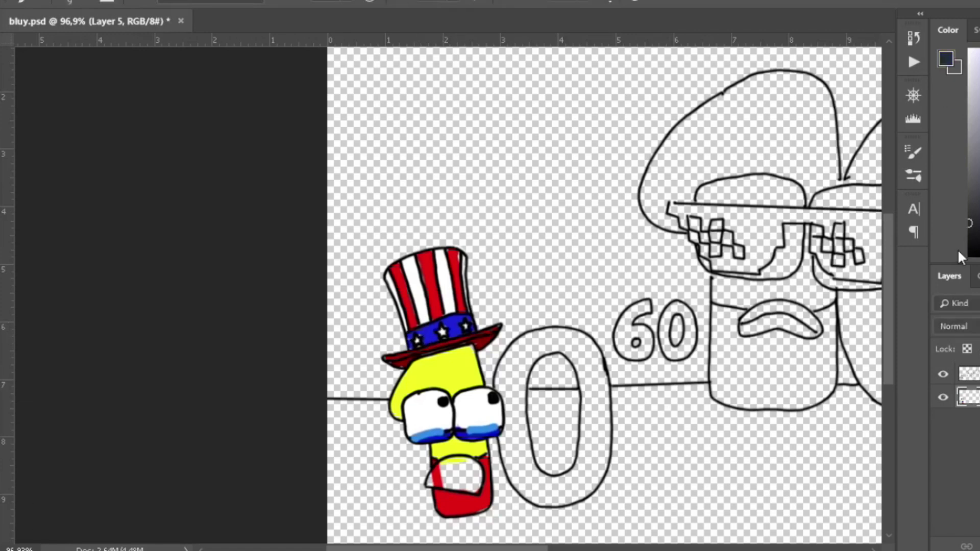
{"action": "mouse_move", "coordinate": [449, 486]}
{"action": "left_mouse_down"}
{"action": "mouse_move", "coordinate": [479, 487]}
{"action": "mouse_move", "coordinate": [459, 458]}
{"action": "mouse_move", "coordinate": [463, 480]}
{"action": "mouse_move", "coordinate": [468, 460]}
{"action": "left_mouse_up"}
{"action": "key", "text": "x"}
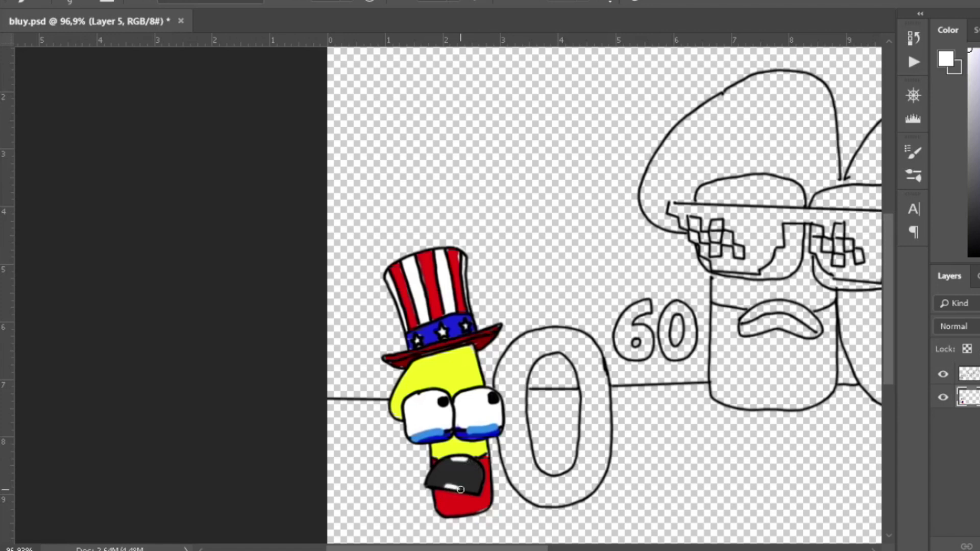
Step: Fill the small zero with dark grey and the number 60 with bright yellow
{"action": "key", "text": "x"}
{"action": "mouse_move", "coordinate": [521, 351]}
{"action": "left_mouse_down"}
{"action": "mouse_move", "coordinate": [504, 406]}
{"action": "mouse_move", "coordinate": [510, 449]}
{"action": "mouse_move", "coordinate": [542, 497]}
{"action": "mouse_move", "coordinate": [517, 426]}
{"action": "mouse_move", "coordinate": [522, 354]}
{"action": "mouse_move", "coordinate": [541, 337]}
{"action": "mouse_move", "coordinate": [575, 339]}
{"action": "mouse_move", "coordinate": [561, 347]}
{"action": "mouse_move", "coordinate": [587, 365]}
{"action": "mouse_move", "coordinate": [597, 414]}
{"action": "mouse_move", "coordinate": [589, 465]}
{"action": "mouse_move", "coordinate": [600, 421]}
{"action": "mouse_move", "coordinate": [547, 490]}
{"action": "mouse_move", "coordinate": [595, 449]}
{"action": "mouse_move", "coordinate": [604, 427]}
{"action": "left_mouse_up"}
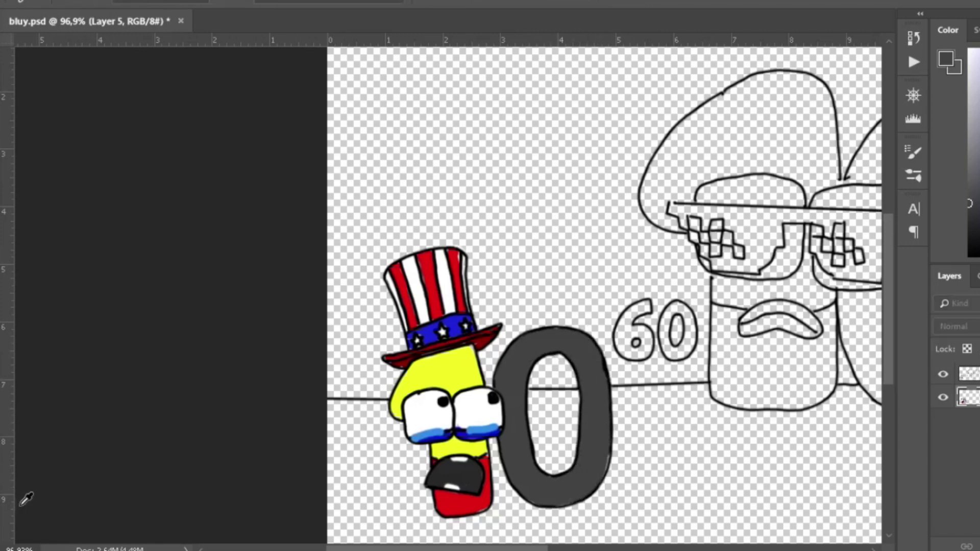
{"action": "key", "text": "Return"}
{"action": "mouse_move", "coordinate": [647, 307]}
{"action": "left_mouse_down"}
{"action": "mouse_move", "coordinate": [624, 347]}
{"action": "mouse_move", "coordinate": [645, 339]}
{"action": "mouse_move", "coordinate": [627, 352]}
{"action": "mouse_move", "coordinate": [627, 339]}
{"action": "mouse_move", "coordinate": [668, 349]}
{"action": "mouse_move", "coordinate": [688, 316]}
{"action": "left_mouse_up"}
Step: Fill the lower body of the large 1 around its mouth with golden yellow
{"action": "left_click", "coordinate": [4, 503]}
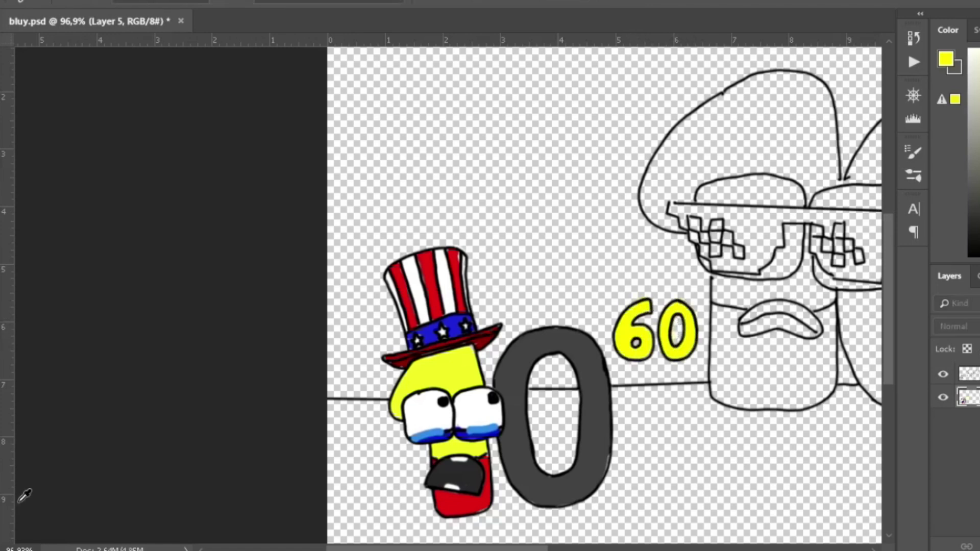
{"action": "left_click", "coordinate": [750, 306]}
{"action": "mouse_move", "coordinate": [524, 549]}
{"action": "left_mouse_down"}
{"action": "mouse_move", "coordinate": [619, 549]}
{"action": "mouse_move", "coordinate": [611, 549]}
{"action": "left_mouse_up"}
{"action": "left_click_drag", "start_coordinate": [379, 309], "coordinate": [404, 313]}
{"action": "mouse_move", "coordinate": [478, 316]}
{"action": "left_mouse_down"}
{"action": "mouse_move", "coordinate": [493, 342]}
{"action": "mouse_move", "coordinate": [474, 403]}
{"action": "left_mouse_up"}
{"action": "mouse_move", "coordinate": [385, 314]}
{"action": "left_mouse_down"}
{"action": "mouse_move", "coordinate": [376, 355]}
{"action": "mouse_move", "coordinate": [397, 401]}
{"action": "mouse_move", "coordinate": [475, 404]}
{"action": "left_mouse_up"}
{"action": "mouse_move", "coordinate": [485, 327]}
{"action": "left_mouse_down"}
{"action": "mouse_move", "coordinate": [458, 395]}
{"action": "mouse_move", "coordinate": [385, 374]}
{"action": "mouse_move", "coordinate": [427, 321]}
{"action": "mouse_move", "coordinate": [480, 353]}
{"action": "mouse_move", "coordinate": [425, 389]}
{"action": "mouse_move", "coordinate": [394, 331]}
{"action": "mouse_move", "coordinate": [454, 335]}
{"action": "mouse_move", "coordinate": [448, 381]}
{"action": "mouse_move", "coordinate": [411, 345]}
{"action": "mouse_move", "coordinate": [454, 373]}
{"action": "mouse_move", "coordinate": [425, 357]}
{"action": "left_mouse_up"}
Step: Fill the upper part of the large 1 with red, including the area between and below its eyes
{"action": "left_click", "coordinate": [17, 511]}
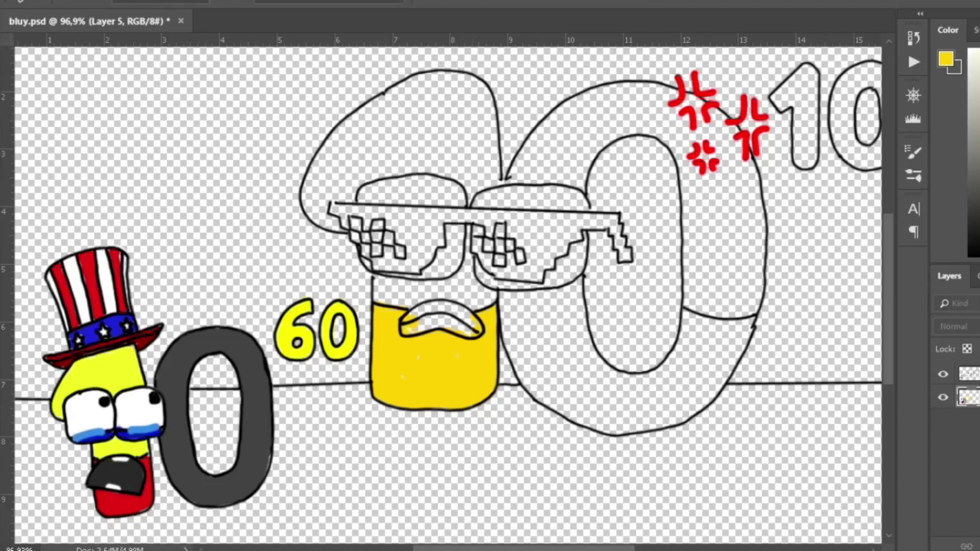
{"action": "left_click", "coordinate": [909, 277]}
{"action": "mouse_move", "coordinate": [491, 292]}
{"action": "left_mouse_down"}
{"action": "mouse_move", "coordinate": [475, 304]}
{"action": "mouse_move", "coordinate": [468, 244]}
{"action": "mouse_move", "coordinate": [489, 300]}
{"action": "mouse_move", "coordinate": [466, 275]}
{"action": "mouse_move", "coordinate": [385, 279]}
{"action": "mouse_move", "coordinate": [387, 298]}
{"action": "mouse_move", "coordinate": [460, 294]}
{"action": "mouse_move", "coordinate": [390, 289]}
{"action": "left_mouse_up"}
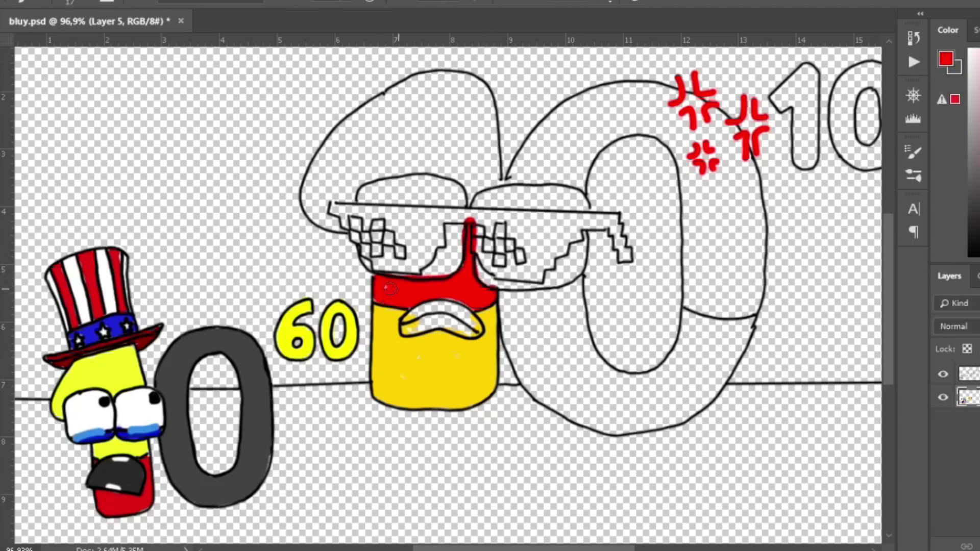
{"action": "mouse_move", "coordinate": [494, 183]}
{"action": "left_mouse_down"}
{"action": "mouse_move", "coordinate": [492, 132]}
{"action": "mouse_move", "coordinate": [474, 77]}
{"action": "mouse_move", "coordinate": [424, 76]}
{"action": "mouse_move", "coordinate": [314, 164]}
{"action": "mouse_move", "coordinate": [337, 228]}
{"action": "mouse_move", "coordinate": [352, 192]}
{"action": "mouse_move", "coordinate": [427, 169]}
{"action": "mouse_move", "coordinate": [489, 185]}
{"action": "mouse_move", "coordinate": [487, 125]}
{"action": "mouse_move", "coordinate": [408, 97]}
{"action": "mouse_move", "coordinate": [365, 113]}
{"action": "mouse_move", "coordinate": [477, 173]}
{"action": "mouse_move", "coordinate": [353, 158]}
{"action": "mouse_move", "coordinate": [465, 117]}
{"action": "mouse_move", "coordinate": [459, 133]}
{"action": "mouse_move", "coordinate": [464, 108]}
{"action": "left_mouse_up"}
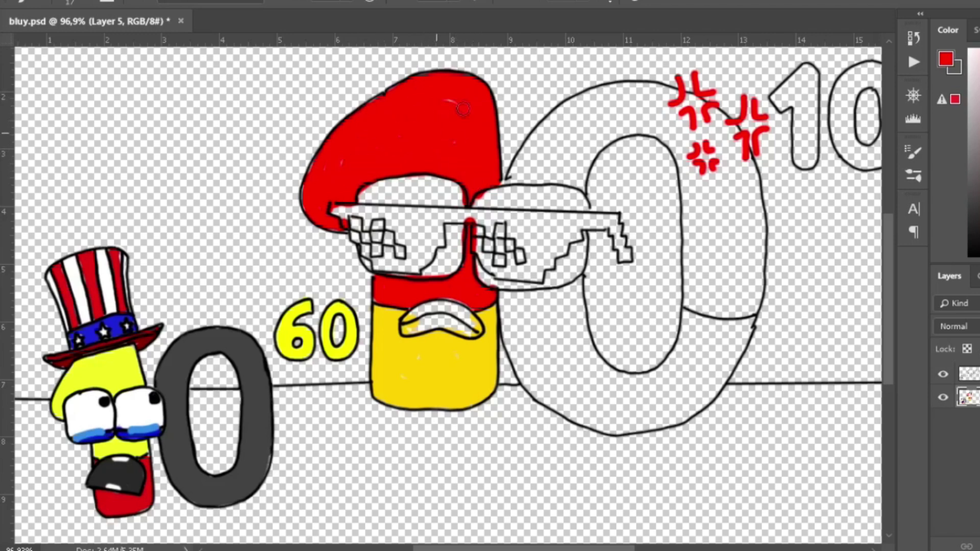
Step: Paint the large 1's mouth and the eye areas below the sunglasses bar white
{"action": "left_click", "coordinate": [130, 408], "text": "alt"}
{"action": "mouse_move", "coordinate": [476, 328]}
{"action": "left_mouse_down"}
{"action": "mouse_move", "coordinate": [444, 307]}
{"action": "mouse_move", "coordinate": [459, 327]}
{"action": "left_mouse_up"}
{"action": "key", "text": "ctrl+z"}
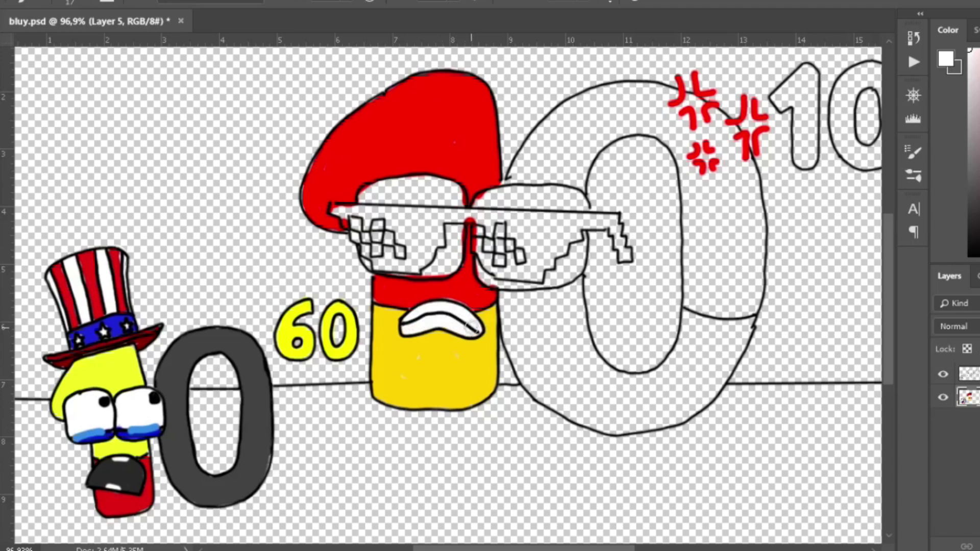
{"action": "mouse_move", "coordinate": [448, 237]}
{"action": "left_mouse_down"}
{"action": "mouse_move", "coordinate": [443, 268]}
{"action": "mouse_move", "coordinate": [379, 270]}
{"action": "mouse_move", "coordinate": [365, 218]}
{"action": "mouse_move", "coordinate": [404, 254]}
{"action": "mouse_move", "coordinate": [365, 215]}
{"action": "left_mouse_up"}
{"action": "mouse_move", "coordinate": [479, 230]}
{"action": "left_mouse_down"}
{"action": "mouse_move", "coordinate": [505, 257]}
{"action": "mouse_move", "coordinate": [487, 266]}
{"action": "mouse_move", "coordinate": [551, 270]}
{"action": "mouse_move", "coordinate": [574, 240]}
{"action": "mouse_move", "coordinate": [556, 244]}
{"action": "mouse_move", "coordinate": [538, 269]}
{"action": "left_mouse_up"}
Step: Choose a medium blue and fill both eyelids above the sunglasses
{"action": "key", "text": "i"}
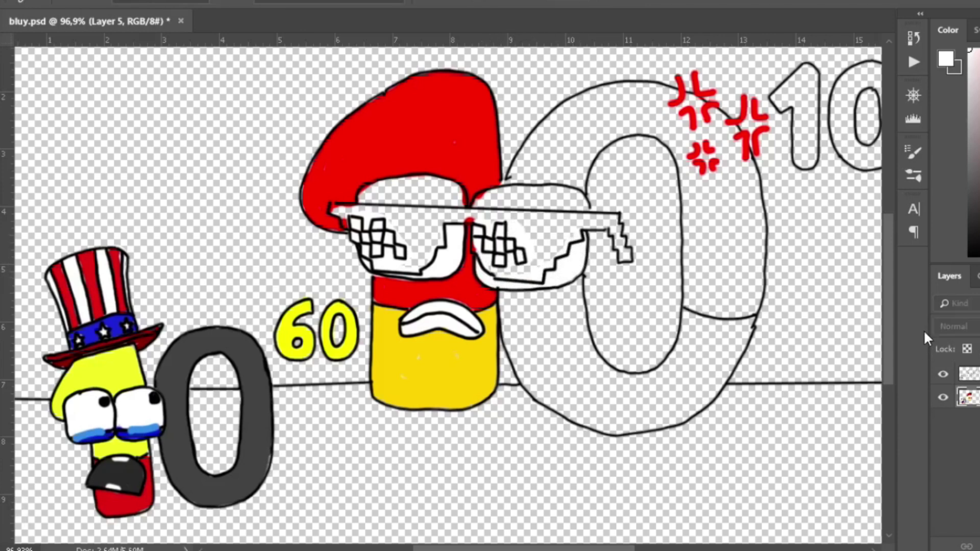
{"action": "left_click", "coordinate": [872, 252]}
{"action": "mouse_move", "coordinate": [586, 206]}
{"action": "left_mouse_down"}
{"action": "mouse_move", "coordinate": [569, 194]}
{"action": "mouse_move", "coordinate": [490, 192]}
{"action": "left_mouse_up"}
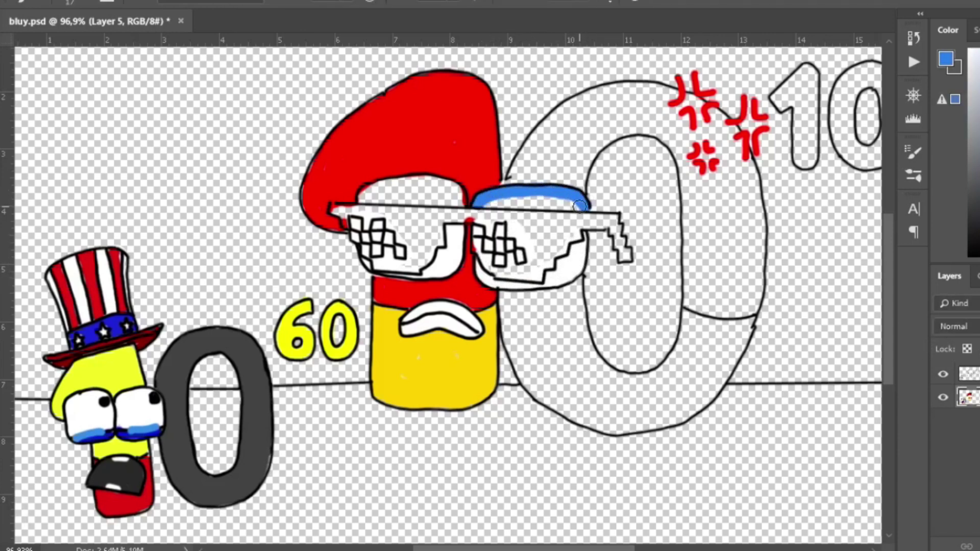
{"action": "left_click_drag", "start_coordinate": [579, 206], "coordinate": [531, 197]}
{"action": "mouse_move", "coordinate": [462, 202]}
{"action": "left_mouse_down"}
{"action": "mouse_move", "coordinate": [367, 195]}
{"action": "mouse_move", "coordinate": [440, 184]}
{"action": "mouse_move", "coordinate": [459, 194]}
{"action": "mouse_move", "coordinate": [377, 187]}
{"action": "left_mouse_up"}
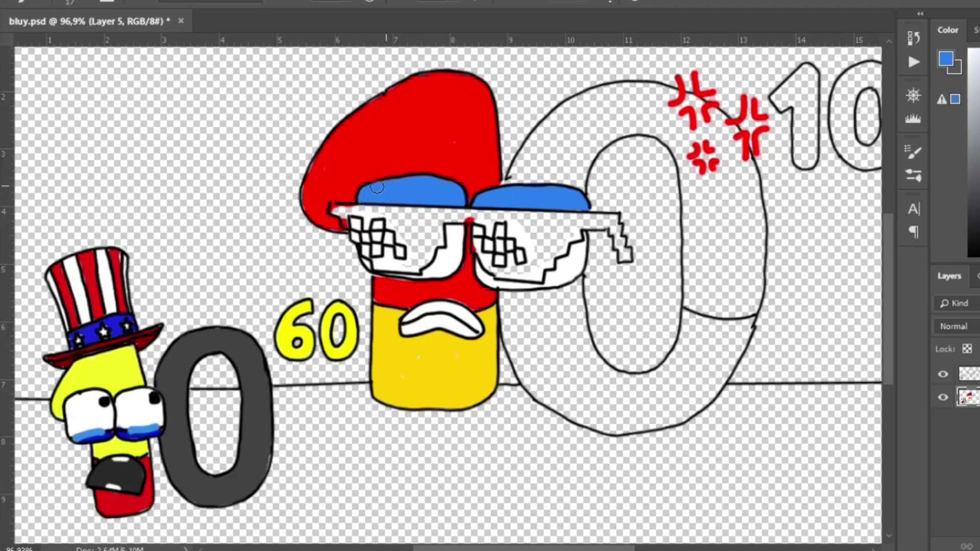
Step: Sample the small zero's dark grey and fill the sunglasses' temple and straight top bar
{"action": "left_click", "coordinate": [256, 444], "text": "alt"}
{"action": "left_click_drag", "start_coordinate": [612, 215], "coordinate": [621, 248]}
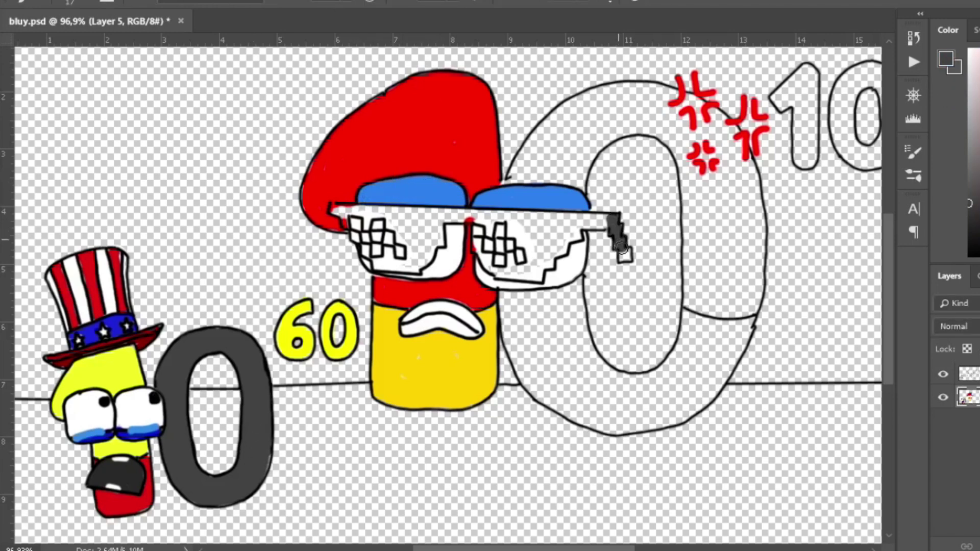
{"action": "left_click", "coordinate": [607, 223]}
{"action": "left_click", "coordinate": [336, 212], "text": "shift"}
Step: Fill both sunglasses lenses with dark grey, keeping the white pixel highlights
{"action": "left_click_drag", "start_coordinate": [512, 221], "coordinate": [569, 218]}
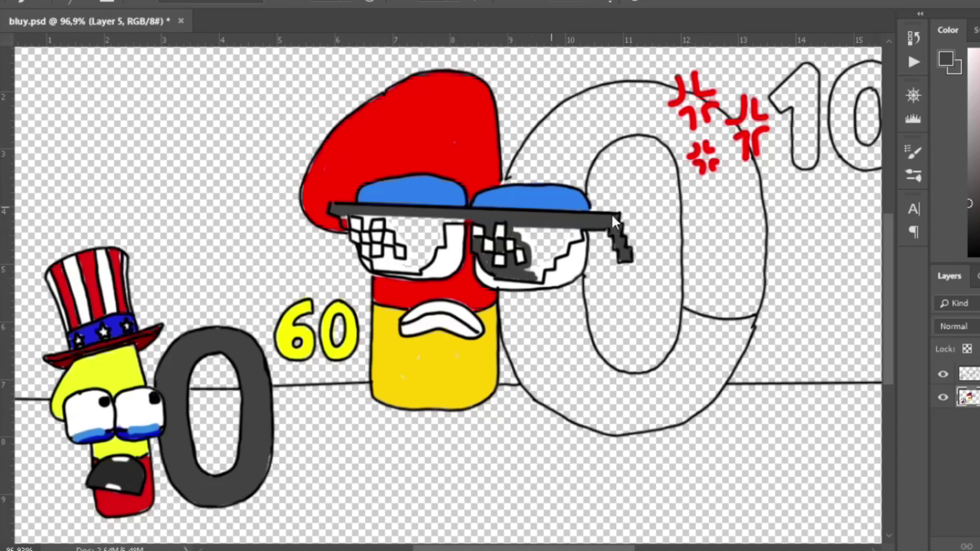
{"action": "mouse_move", "coordinate": [519, 234]}
{"action": "left_mouse_down"}
{"action": "mouse_move", "coordinate": [538, 278]}
{"action": "mouse_move", "coordinate": [549, 263]}
{"action": "mouse_move", "coordinate": [538, 235]}
{"action": "mouse_move", "coordinate": [567, 235]}
{"action": "left_mouse_up"}
{"action": "mouse_move", "coordinate": [460, 216]}
{"action": "left_mouse_down"}
{"action": "mouse_move", "coordinate": [437, 221]}
{"action": "mouse_move", "coordinate": [432, 250]}
{"action": "mouse_move", "coordinate": [400, 254]}
{"action": "left_mouse_up"}
{"action": "left_click_drag", "start_coordinate": [390, 217], "coordinate": [365, 249]}
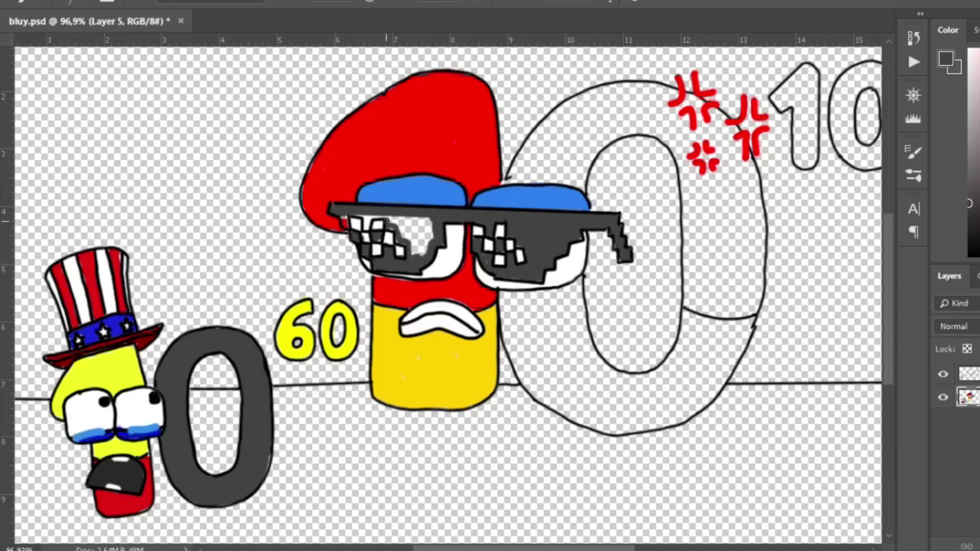
{"action": "mouse_move", "coordinate": [418, 217]}
{"action": "left_mouse_down"}
{"action": "mouse_move", "coordinate": [416, 245]}
{"action": "mouse_move", "coordinate": [453, 236]}
{"action": "left_mouse_up"}
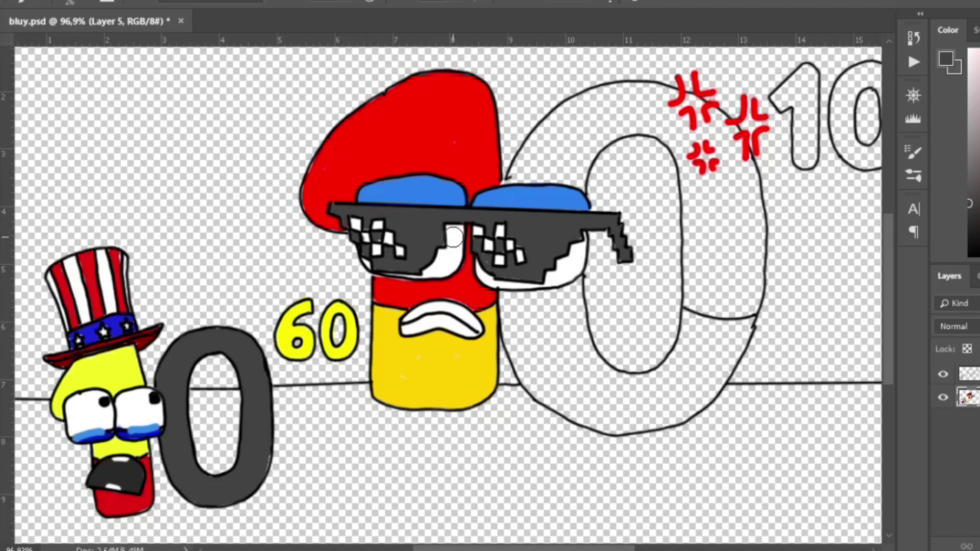
Step: Choose green and fill the lower section of the large zero up to its dividing line
{"action": "key", "text": "i"}
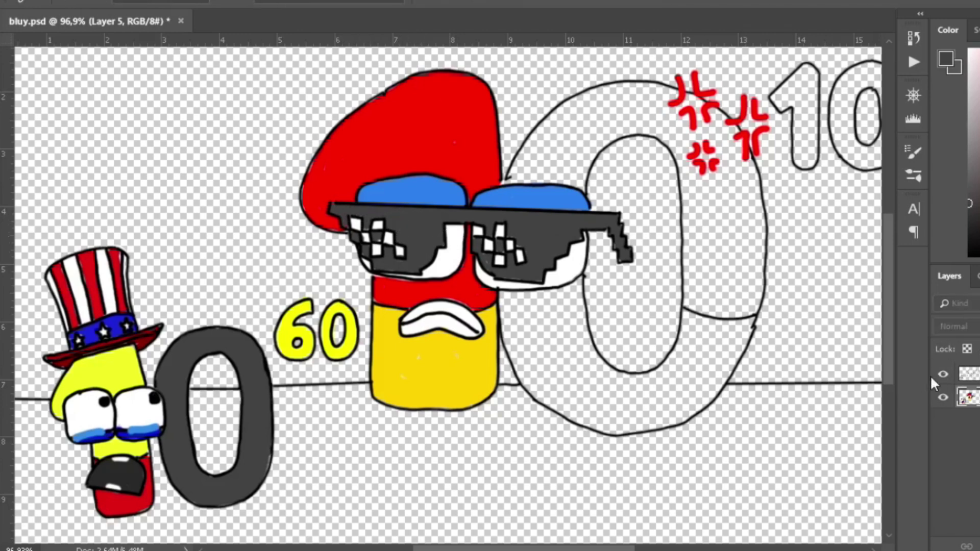
{"action": "key", "text": "Return"}
{"action": "left_click_drag", "start_coordinate": [566, 302], "coordinate": [579, 352]}
{"action": "mouse_move", "coordinate": [690, 317]}
{"action": "left_mouse_down"}
{"action": "mouse_move", "coordinate": [745, 325]}
{"action": "mouse_move", "coordinate": [684, 364]}
{"action": "left_mouse_up"}
{"action": "key", "text": "bracketleft"}
{"action": "key", "text": "bracketleft"}
{"action": "mouse_move", "coordinate": [574, 339]}
{"action": "left_mouse_down"}
{"action": "mouse_move", "coordinate": [579, 285]}
{"action": "mouse_move", "coordinate": [508, 296]}
{"action": "left_mouse_up"}
{"action": "mouse_move", "coordinate": [516, 341]}
{"action": "left_mouse_down"}
{"action": "mouse_move", "coordinate": [505, 304]}
{"action": "mouse_move", "coordinate": [531, 358]}
{"action": "mouse_move", "coordinate": [605, 377]}
{"action": "mouse_move", "coordinate": [693, 333]}
{"action": "mouse_move", "coordinate": [676, 407]}
{"action": "mouse_move", "coordinate": [635, 419]}
{"action": "mouse_move", "coordinate": [549, 397]}
{"action": "mouse_move", "coordinate": [604, 411]}
{"action": "left_mouse_up"}
{"action": "key", "text": "bracketright"}
{"action": "key", "text": "bracketright"}
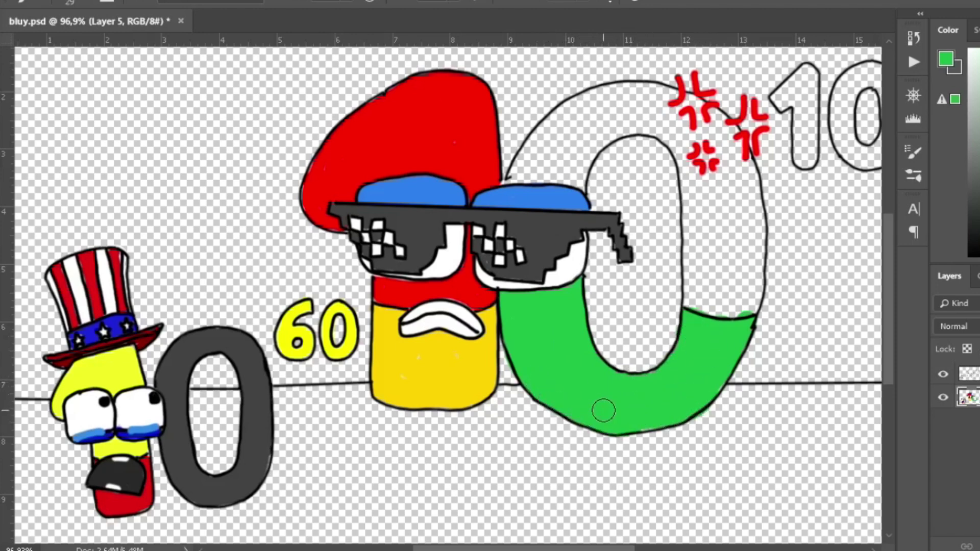
Step: Choose dark blue and fill the upper section of the large zero behind the red anger marks
{"action": "left_click", "coordinate": [14, 510]}
{"action": "key", "text": "Return"}
{"action": "left_click_drag", "start_coordinate": [704, 213], "coordinate": [705, 288]}
{"action": "mouse_move", "coordinate": [572, 140]}
{"action": "left_mouse_down"}
{"action": "mouse_move", "coordinate": [571, 155]}
{"action": "mouse_move", "coordinate": [508, 178]}
{"action": "mouse_move", "coordinate": [577, 107]}
{"action": "left_mouse_up"}
{"action": "mouse_move", "coordinate": [687, 211]}
{"action": "left_mouse_down"}
{"action": "mouse_move", "coordinate": [699, 307]}
{"action": "mouse_move", "coordinate": [745, 311]}
{"action": "left_mouse_up"}
{"action": "mouse_move", "coordinate": [591, 108]}
{"action": "left_mouse_down"}
{"action": "mouse_move", "coordinate": [615, 82]}
{"action": "mouse_move", "coordinate": [678, 88]}
{"action": "mouse_move", "coordinate": [715, 110]}
{"action": "mouse_move", "coordinate": [757, 207]}
{"action": "mouse_move", "coordinate": [753, 308]}
{"action": "left_mouse_up"}
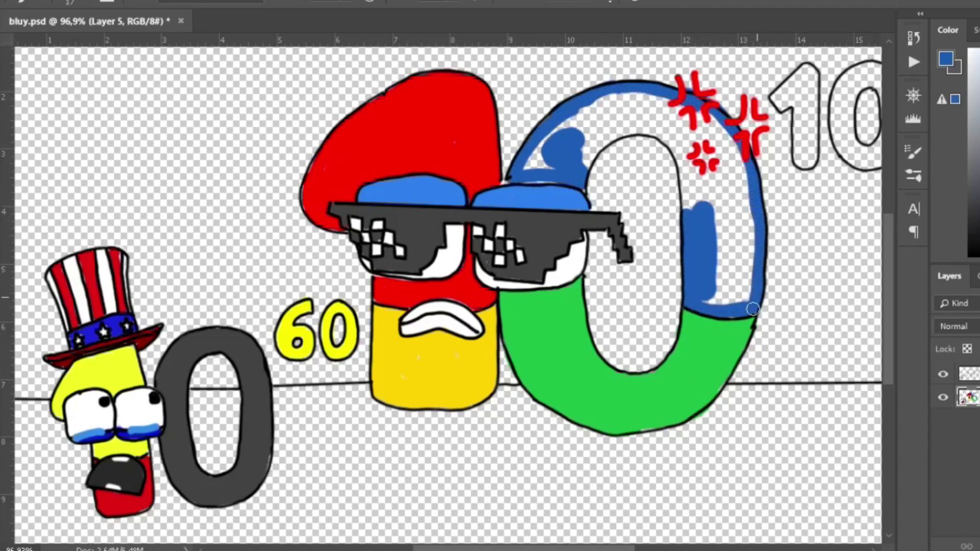
{"action": "mouse_move", "coordinate": [596, 148]}
{"action": "left_mouse_down"}
{"action": "mouse_move", "coordinate": [584, 153]}
{"action": "mouse_move", "coordinate": [674, 133]}
{"action": "mouse_move", "coordinate": [691, 210]}
{"action": "mouse_move", "coordinate": [745, 296]}
{"action": "left_mouse_up"}
{"action": "mouse_move", "coordinate": [715, 199]}
{"action": "left_mouse_down"}
{"action": "mouse_move", "coordinate": [735, 297]}
{"action": "mouse_move", "coordinate": [737, 154]}
{"action": "mouse_move", "coordinate": [710, 117]}
{"action": "mouse_move", "coordinate": [630, 112]}
{"action": "mouse_move", "coordinate": [538, 159]}
{"action": "left_mouse_up"}
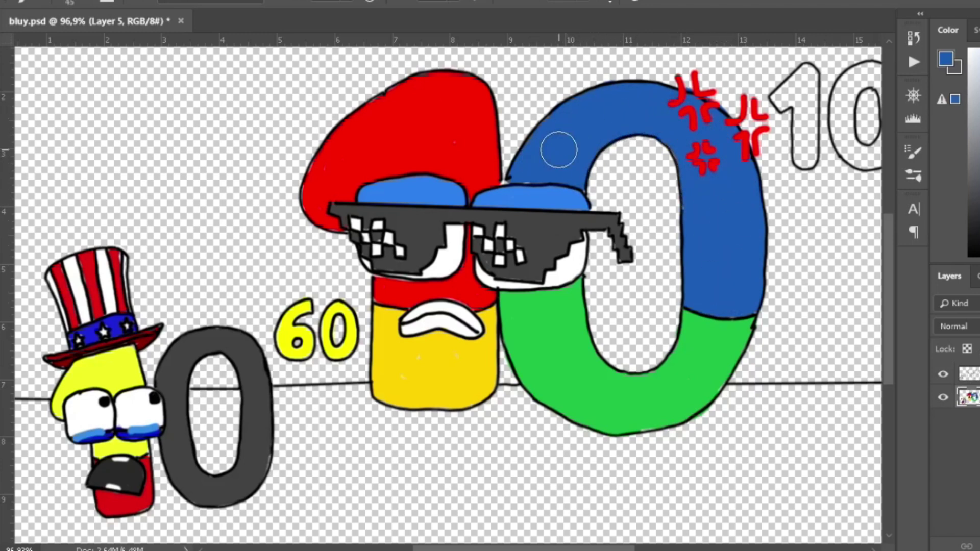
Step: Create a layer beneath the character colours and paint a dark purple floor and a lighter purple wall on it
{"action": "left_click", "coordinate": [979, 546]}
{"action": "left_click_drag", "start_coordinate": [978, 397], "coordinate": [978, 430]}
{"action": "left_click", "coordinate": [2, 510]}
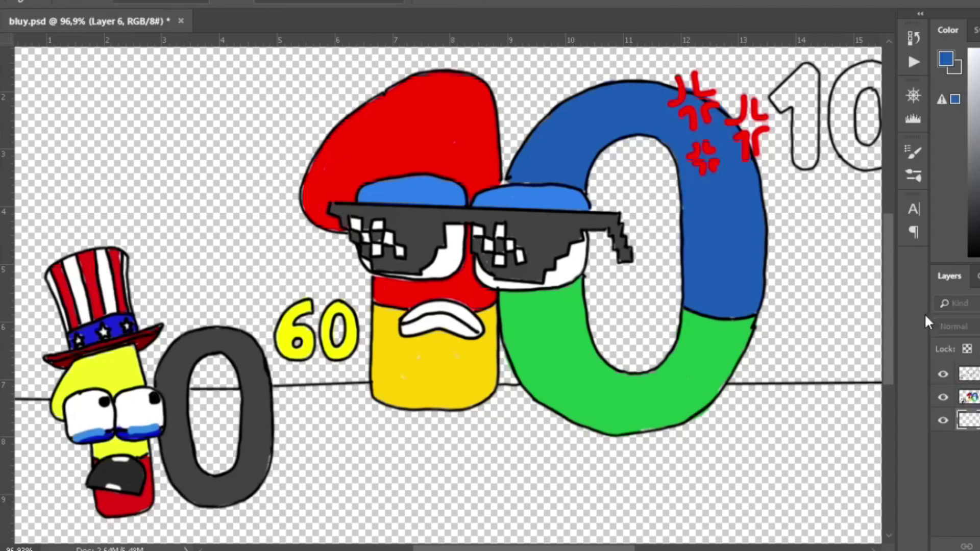
{"action": "key", "text": "Return"}
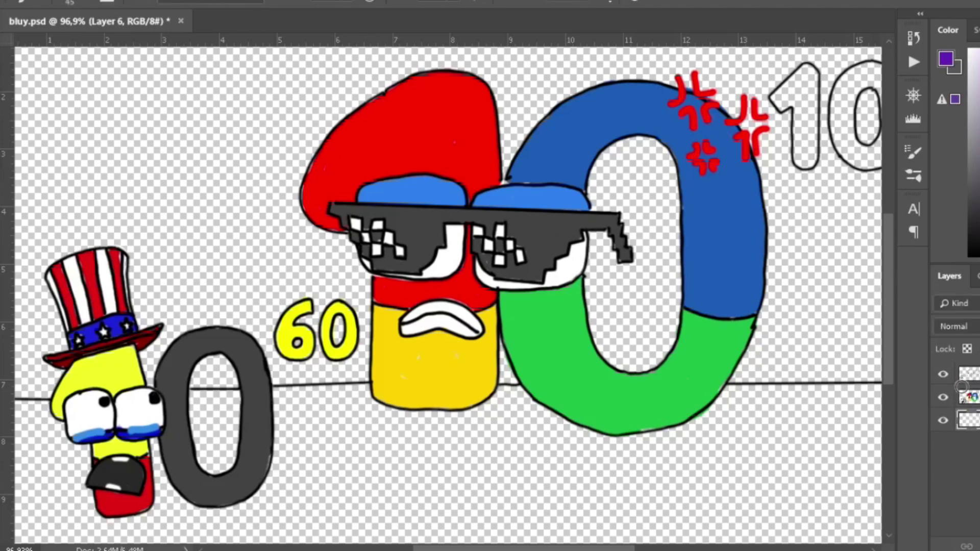
{"action": "mouse_move", "coordinate": [871, 402]}
{"action": "left_mouse_down"}
{"action": "mouse_move", "coordinate": [871, 419]}
{"action": "mouse_move", "coordinate": [799, 389]}
{"action": "left_mouse_up"}
{"action": "mouse_move", "coordinate": [679, 376]}
{"action": "left_mouse_down"}
{"action": "mouse_move", "coordinate": [755, 383]}
{"action": "mouse_move", "coordinate": [573, 384]}
{"action": "mouse_move", "coordinate": [766, 449]}
{"action": "mouse_move", "coordinate": [759, 400]}
{"action": "mouse_move", "coordinate": [689, 438]}
{"action": "mouse_move", "coordinate": [438, 448]}
{"action": "mouse_move", "coordinate": [475, 439]}
{"action": "left_mouse_up"}
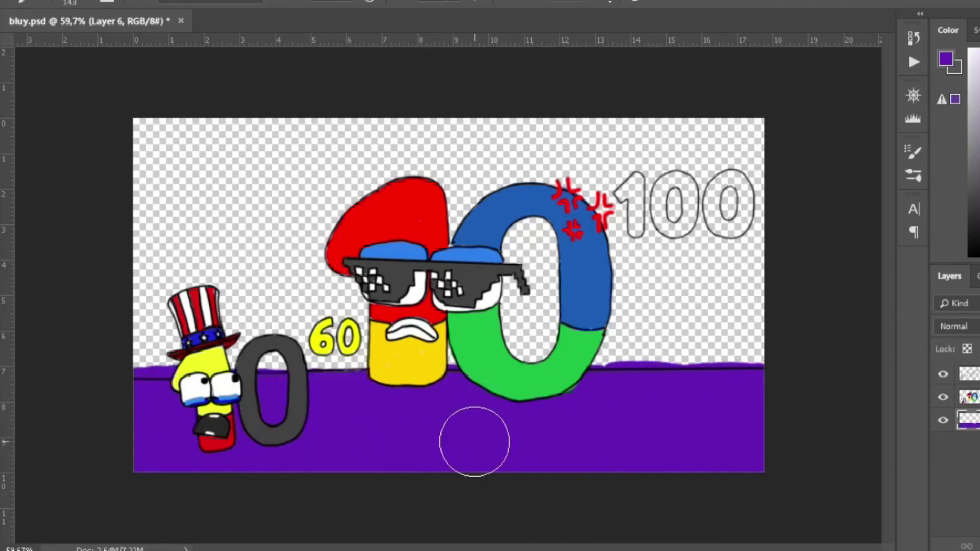
{"action": "mouse_move", "coordinate": [664, 311]}
{"action": "left_mouse_down"}
{"action": "mouse_move", "coordinate": [755, 329]}
{"action": "mouse_move", "coordinate": [619, 335]}
{"action": "mouse_move", "coordinate": [708, 176]}
{"action": "mouse_move", "coordinate": [565, 149]}
{"action": "mouse_move", "coordinate": [536, 296]}
{"action": "mouse_move", "coordinate": [480, 322]}
{"action": "mouse_move", "coordinate": [459, 127]}
{"action": "mouse_move", "coordinate": [257, 181]}
{"action": "mouse_move", "coordinate": [286, 331]}
{"action": "mouse_move", "coordinate": [301, 335]}
{"action": "mouse_move", "coordinate": [212, 315]}
{"action": "mouse_move", "coordinate": [295, 203]}
{"action": "mouse_move", "coordinate": [525, 146]}
{"action": "left_mouse_up"}
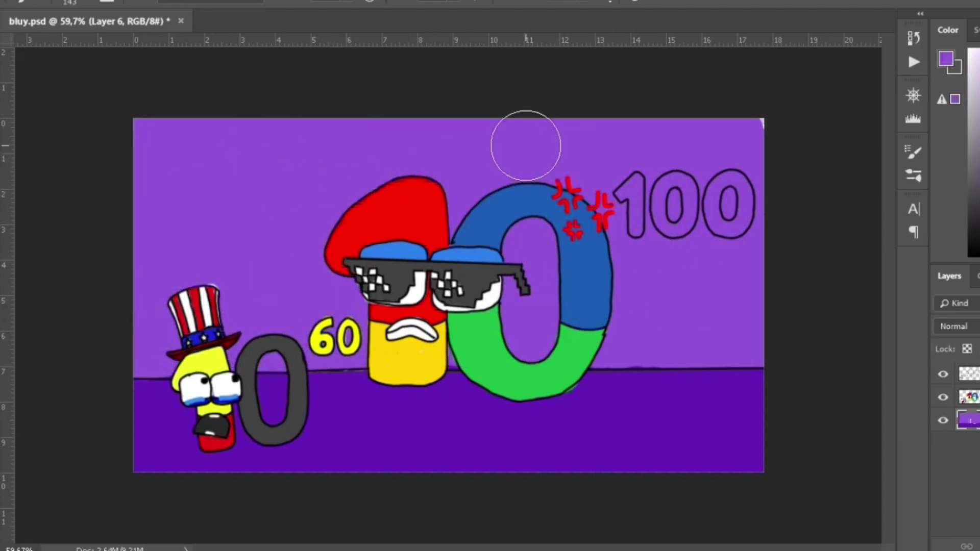
Step: Sample the yellow of the number 60 and fill the number 100 with it on Layer 5
{"action": "left_click", "coordinate": [962, 397]}
{"action": "left_click", "coordinate": [356, 336], "text": "alt"}
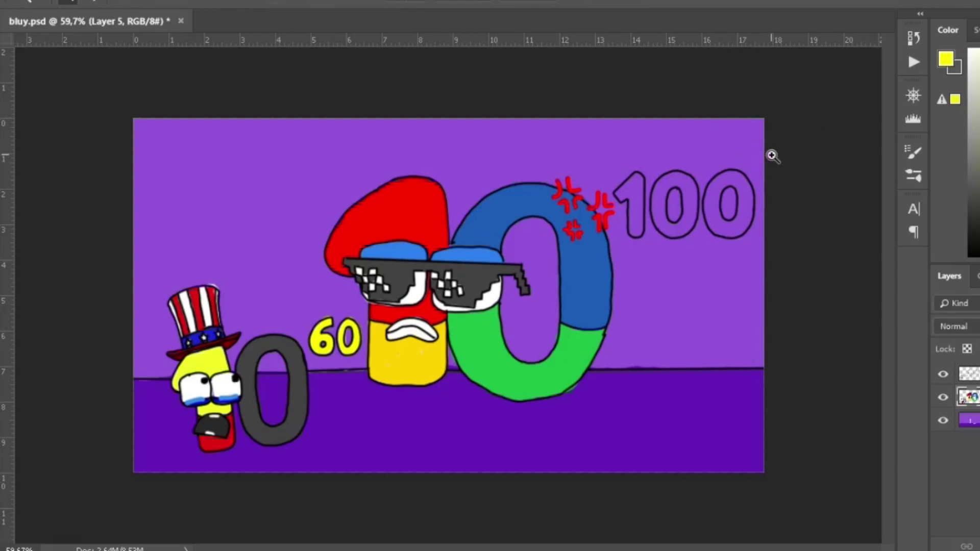
{"action": "left_click_drag", "start_coordinate": [773, 157], "coordinate": [837, 169]}
{"action": "mouse_move", "coordinate": [503, 238]}
{"action": "left_mouse_down"}
{"action": "mouse_move", "coordinate": [514, 221]}
{"action": "mouse_move", "coordinate": [520, 373]}
{"action": "mouse_move", "coordinate": [510, 258]}
{"action": "left_mouse_up"}
{"action": "mouse_move", "coordinate": [634, 210]}
{"action": "left_mouse_down"}
{"action": "mouse_move", "coordinate": [598, 217]}
{"action": "mouse_move", "coordinate": [574, 286]}
{"action": "mouse_move", "coordinate": [593, 347]}
{"action": "mouse_move", "coordinate": [627, 368]}
{"action": "mouse_move", "coordinate": [650, 357]}
{"action": "mouse_move", "coordinate": [663, 267]}
{"action": "mouse_move", "coordinate": [659, 278]}
{"action": "mouse_move", "coordinate": [652, 216]}
{"action": "mouse_move", "coordinate": [635, 223]}
{"action": "left_mouse_up"}
{"action": "mouse_move", "coordinate": [780, 214]}
{"action": "left_mouse_down"}
{"action": "mouse_move", "coordinate": [728, 270]}
{"action": "mouse_move", "coordinate": [758, 358]}
{"action": "mouse_move", "coordinate": [814, 324]}
{"action": "mouse_move", "coordinate": [826, 232]}
{"action": "mouse_move", "coordinate": [825, 276]}
{"action": "mouse_move", "coordinate": [792, 220]}
{"action": "left_mouse_up"}
{"action": "key", "text": "z"}
{"action": "left_click_drag", "start_coordinate": [754, 400], "coordinate": [701, 430]}
{"action": "key", "text": "b"}
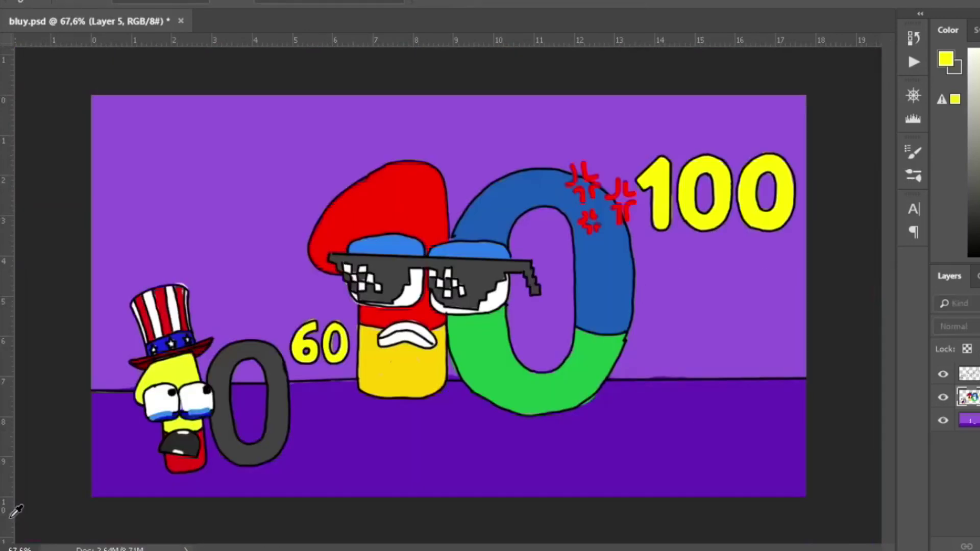
Step: Paint darker purple shadows beneath the digits of the number 100 on the background layer
{"action": "left_click", "coordinate": [856, 286], "text": "alt"}
{"action": "mouse_move", "coordinate": [649, 190]}
{"action": "left_mouse_down"}
{"action": "mouse_move", "coordinate": [674, 221]}
{"action": "mouse_move", "coordinate": [672, 214]}
{"action": "mouse_move", "coordinate": [726, 226]}
{"action": "left_mouse_up"}
{"action": "key", "text": "ctrl+z"}
{"action": "left_click", "coordinate": [969, 421]}
{"action": "left_click_drag", "start_coordinate": [702, 182], "coordinate": [709, 207]}
{"action": "left_click_drag", "start_coordinate": [735, 175], "coordinate": [789, 214]}
Step: Choose a darker purple and paint floor shadows beneath the large 10 and the small 10
{"action": "left_click", "coordinate": [34, 501]}
{"action": "left_click", "coordinate": [114, 472]}
{"action": "key", "text": "Return"}
{"action": "right_click", "coordinate": [664, 430]}
{"action": "left_click_drag", "start_coordinate": [765, 328], "coordinate": [776, 328]}
{"action": "left_click_drag", "start_coordinate": [371, 409], "coordinate": [606, 413]}
{"action": "left_click_drag", "start_coordinate": [146, 475], "coordinate": [267, 464]}
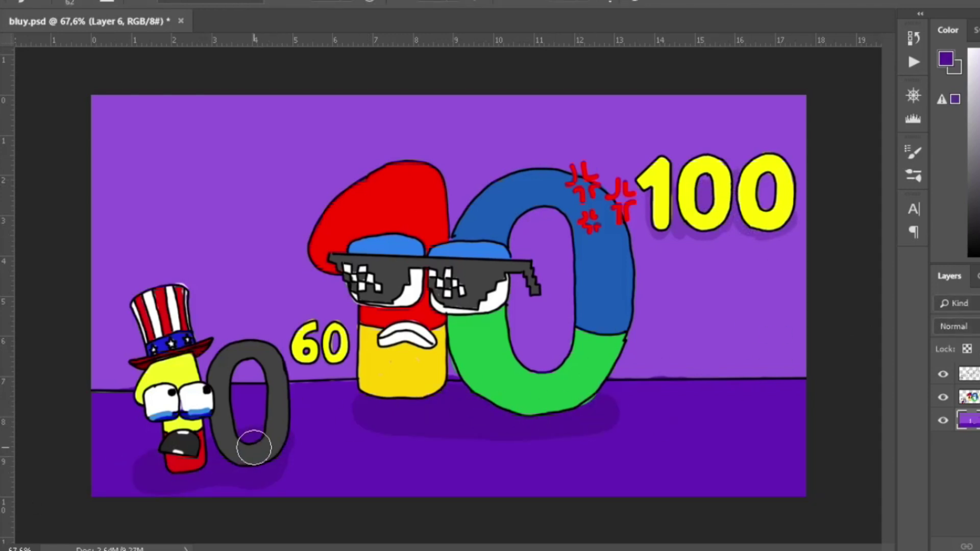